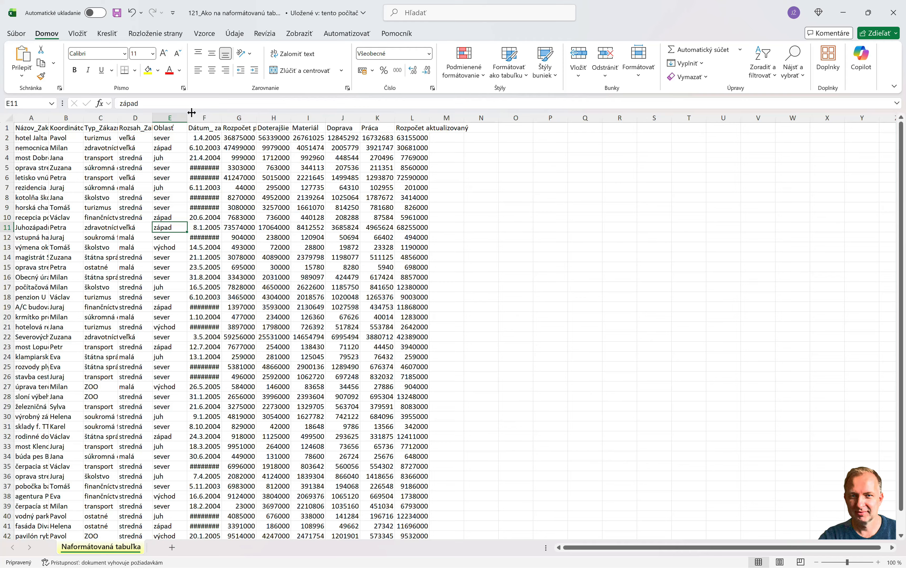
{"action": "left_click", "coordinate": [232, 165]}
{"action": "left_click", "coordinate": [334, 187]}
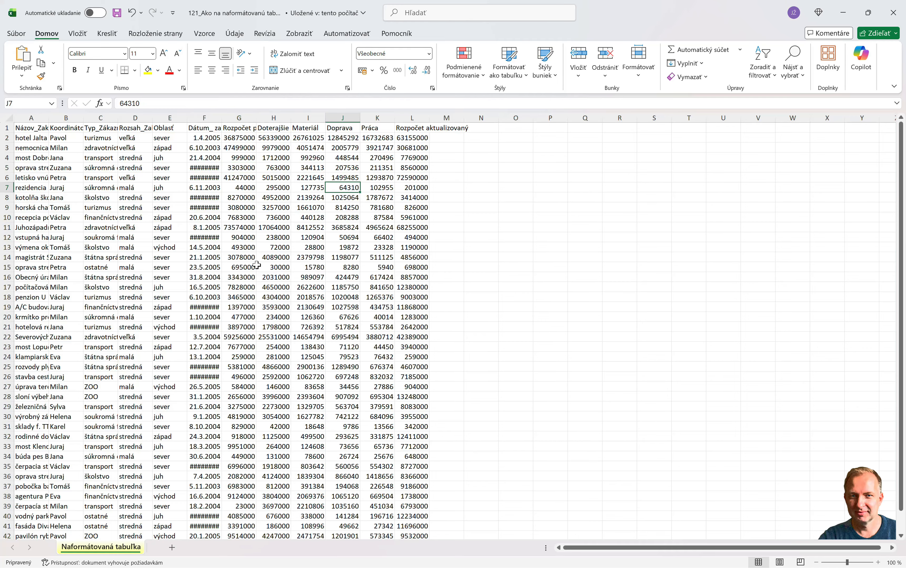
{"action": "left_click", "coordinate": [257, 266]}
{"action": "left_click", "coordinate": [101, 227]}
{"action": "left_click", "coordinate": [170, 176]}
{"action": "left_click", "coordinate": [304, 176]}
{"action": "left_click", "coordinate": [235, 246]}
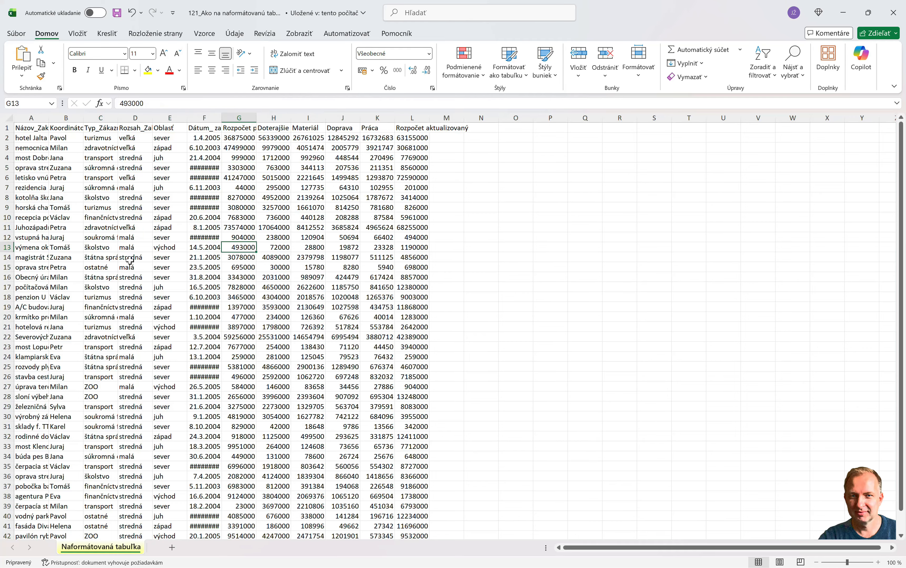
{"action": "left_click", "coordinate": [101, 187]}
{"action": "left_click", "coordinate": [274, 169]}
Convert the whole data range A1:L43 into a table with headers
{"action": "left_click", "coordinate": [306, 218]}
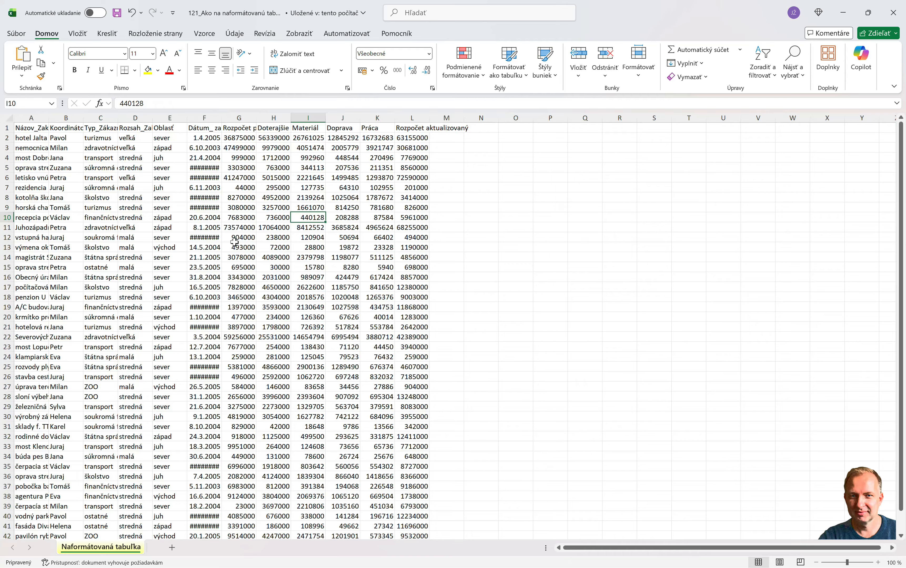
{"action": "key", "text": "ctrl+a"}
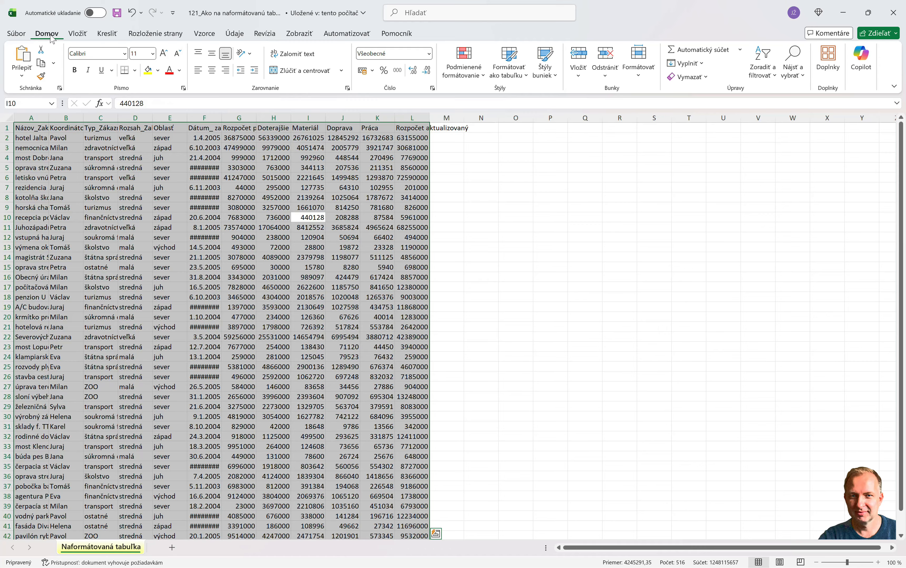
{"action": "key", "text": "ctrl+q"}
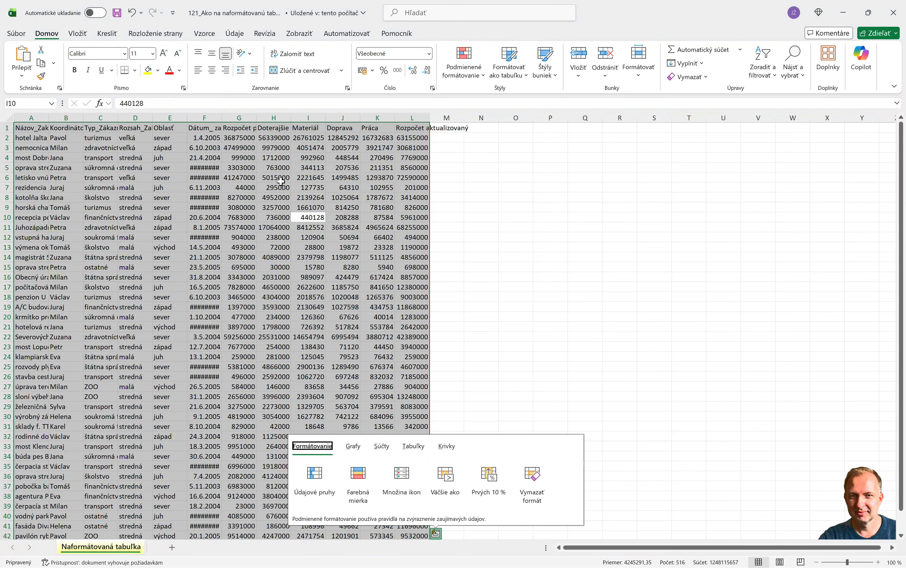
{"action": "left_click", "coordinate": [515, 77]}
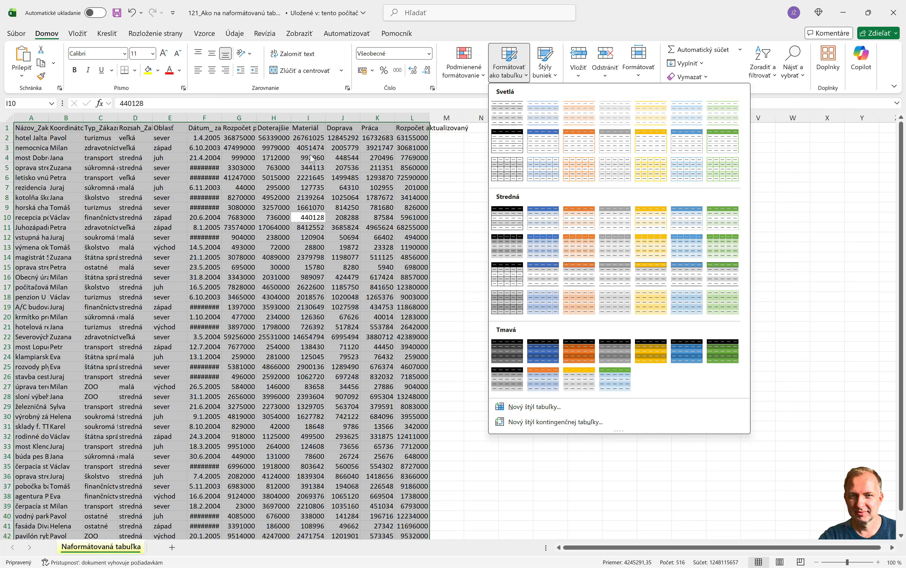
{"action": "left_click", "coordinate": [82, 37]}
{"action": "left_click", "coordinate": [82, 38]}
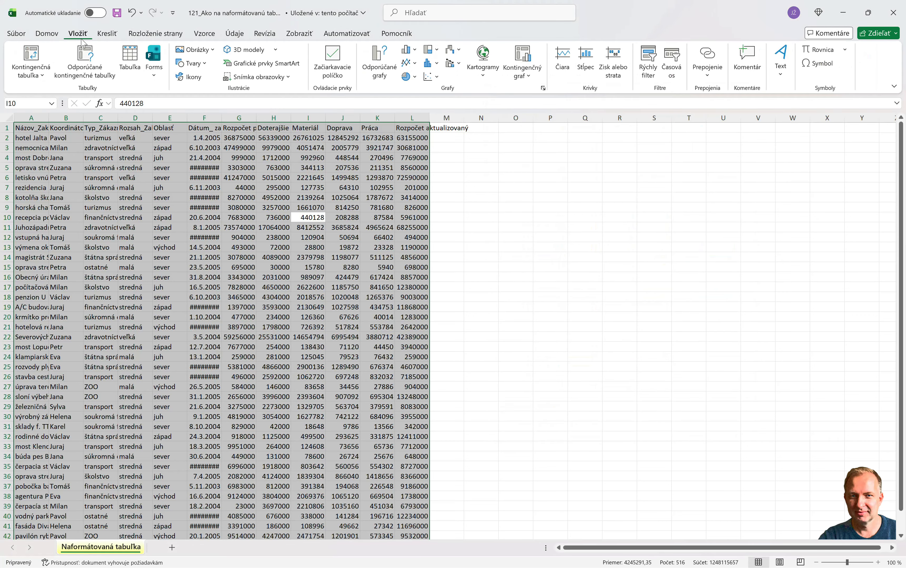
{"action": "left_click", "coordinate": [127, 66]}
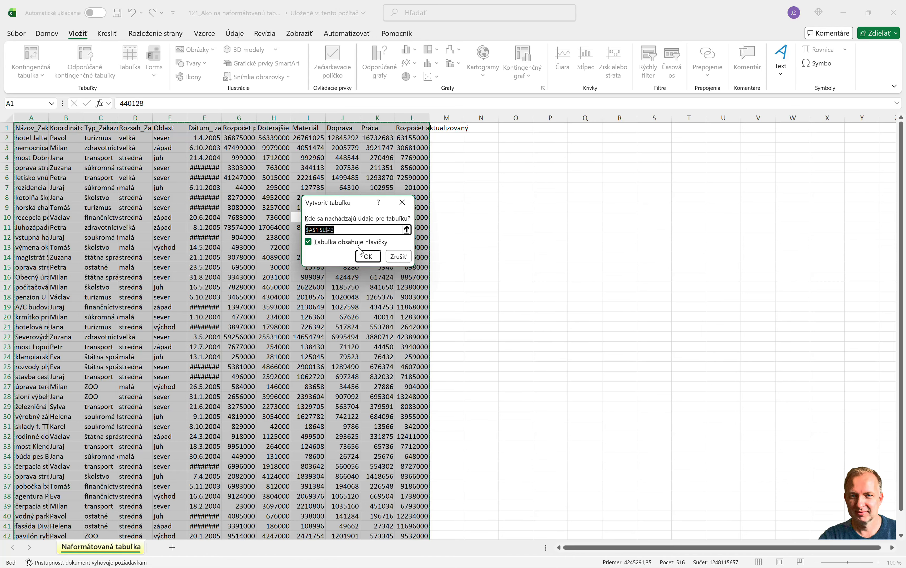
{"action": "left_click", "coordinate": [367, 257]}
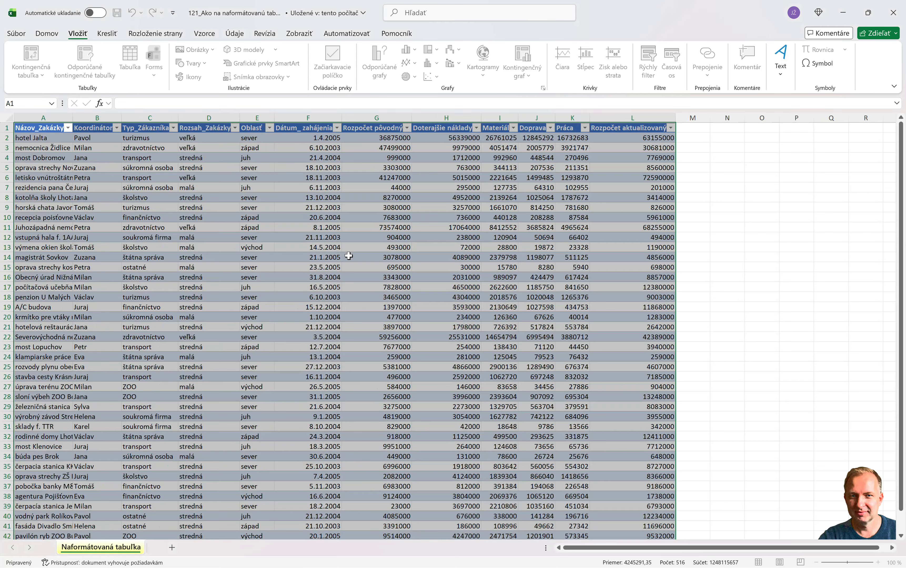
Examine the new table's formatting and column headers down to its last row
{"action": "left_click", "coordinate": [205, 170]}
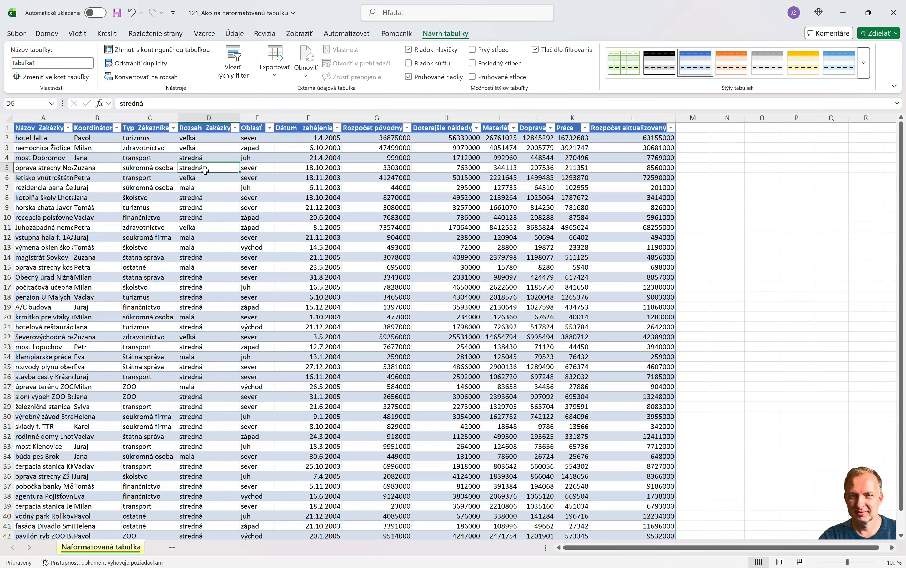
{"action": "left_click", "coordinate": [346, 178]}
{"action": "left_click", "coordinate": [316, 218]}
{"action": "left_click", "coordinate": [258, 267]}
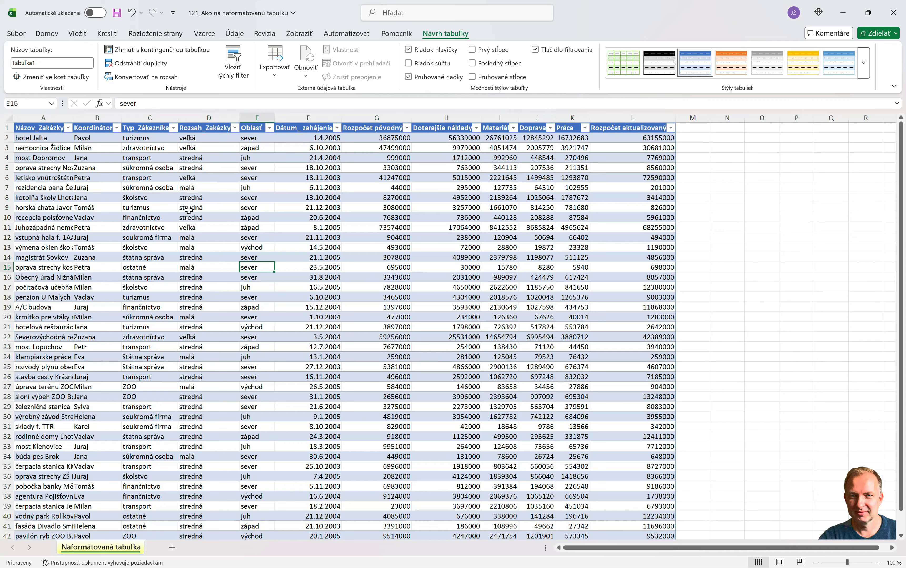
{"action": "left_click", "coordinate": [395, 238]}
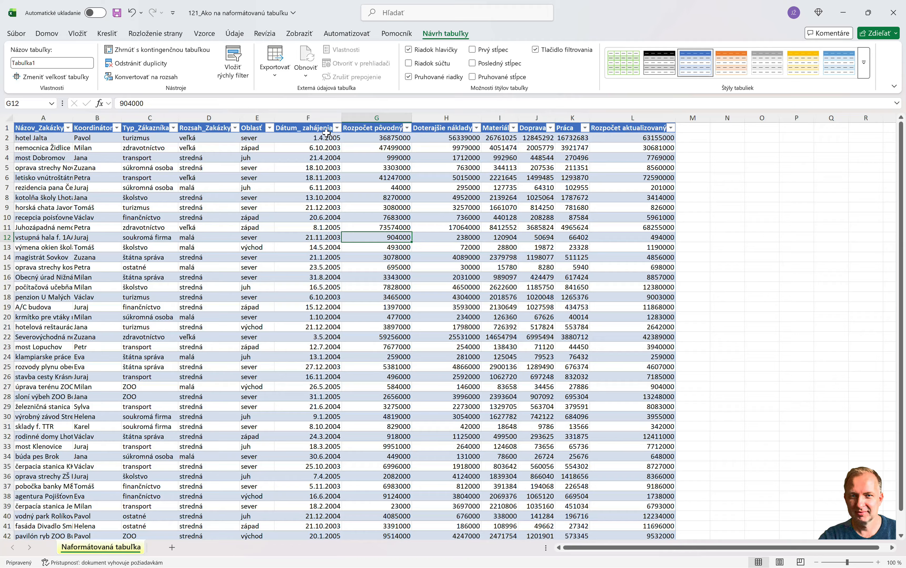
{"action": "scroll", "coordinate": [307, 185], "scroll_direction": "down", "scroll_amount": 1}
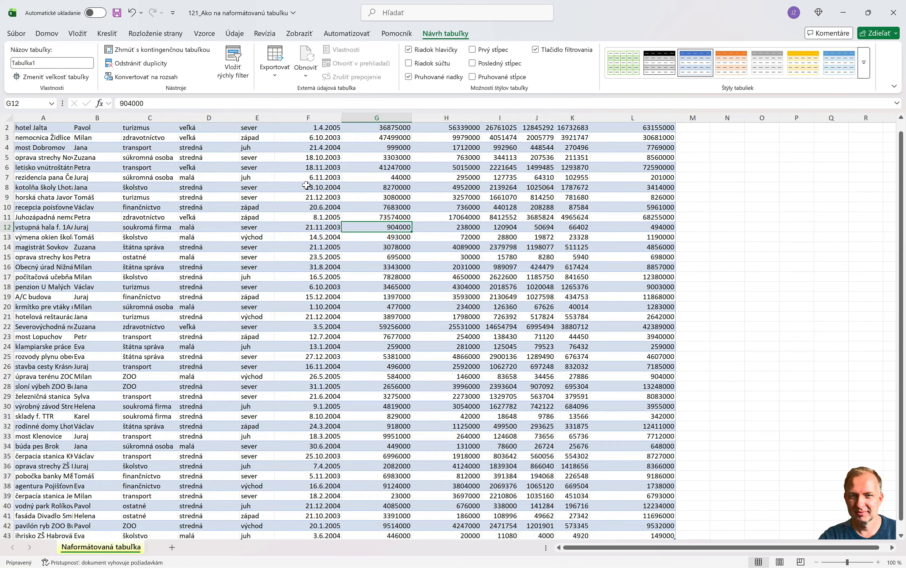
{"action": "scroll", "coordinate": [307, 186], "scroll_direction": "up", "scroll_amount": 1}
{"action": "scroll", "coordinate": [306, 186], "scroll_direction": "down", "scroll_amount": 5}
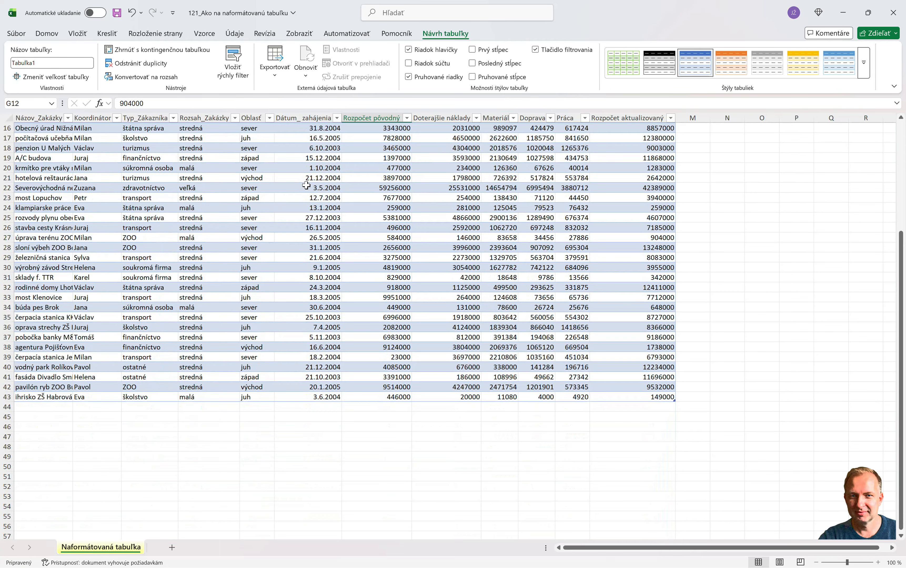
{"action": "scroll", "coordinate": [306, 185], "scroll_direction": "up", "scroll_amount": 5}
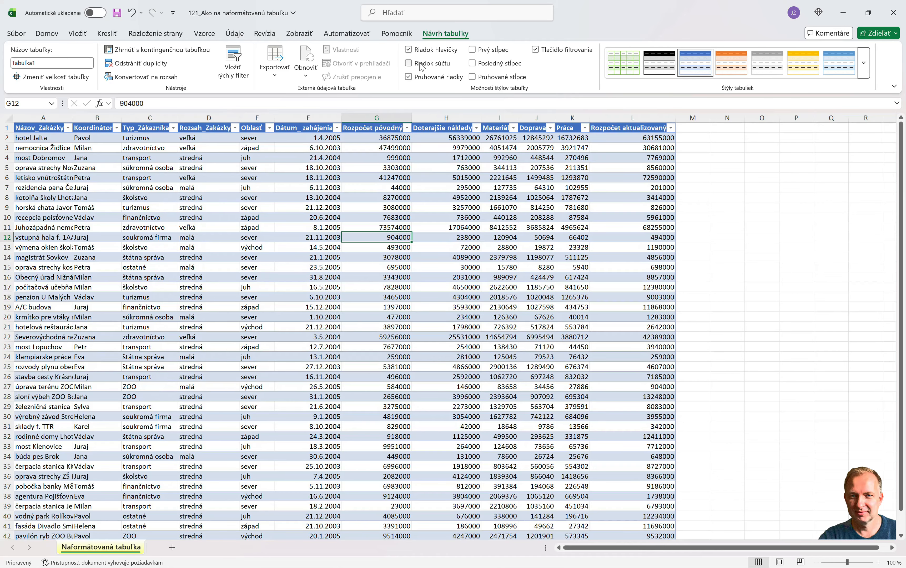
{"action": "left_click", "coordinate": [448, 37]}
{"action": "left_click", "coordinate": [755, 177]}
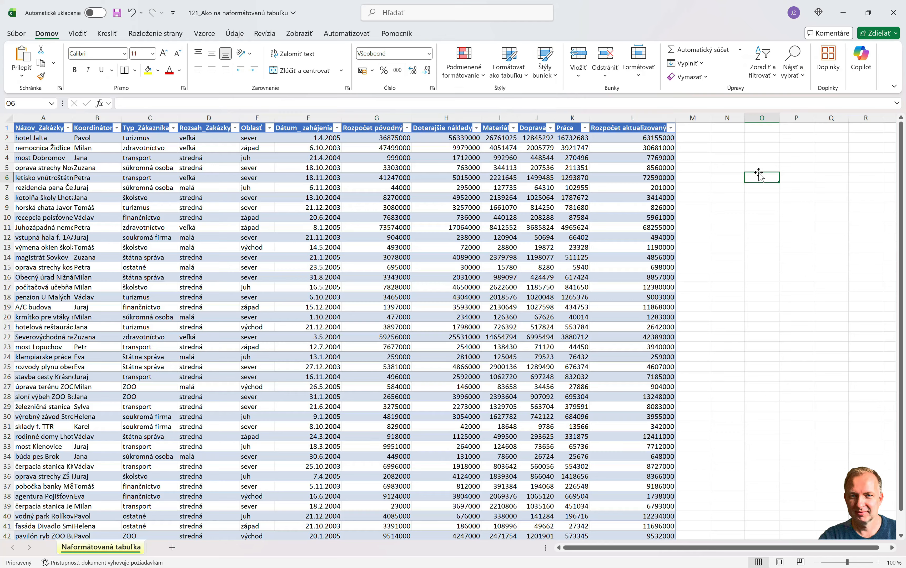
Add a total row (Riadok súčtu) to the table
{"action": "left_click", "coordinate": [370, 185]}
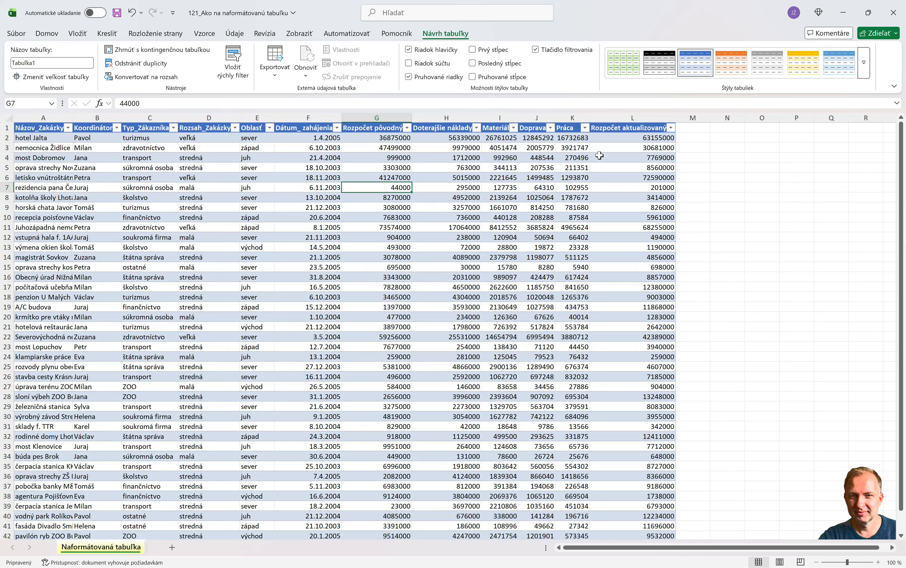
{"action": "left_click", "coordinate": [472, 77]}
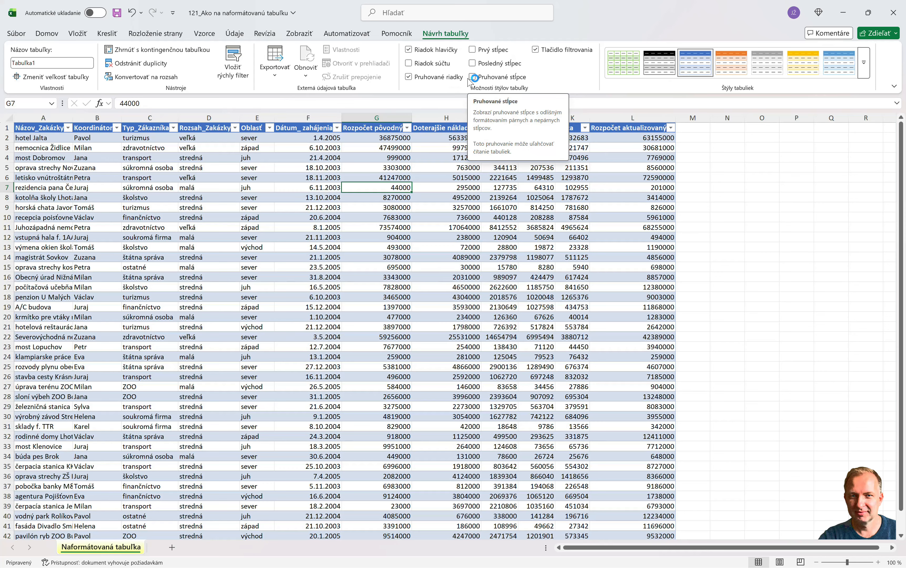
{"action": "left_click", "coordinate": [417, 76]}
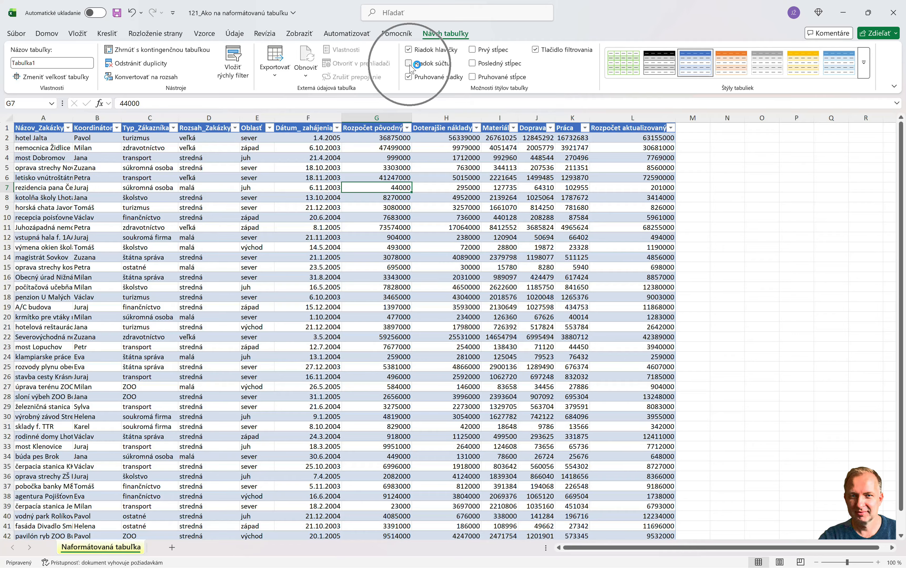
{"action": "left_click", "coordinate": [410, 66]}
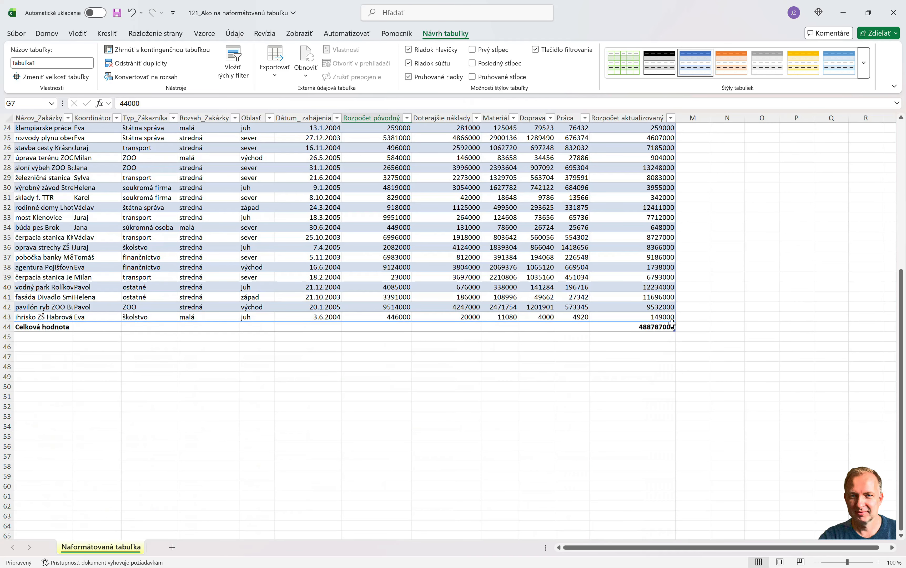
Try Priemer as the total-row function of the Rozpočet aktualizovaný column and return it to Súčet
{"action": "left_click", "coordinate": [659, 328]}
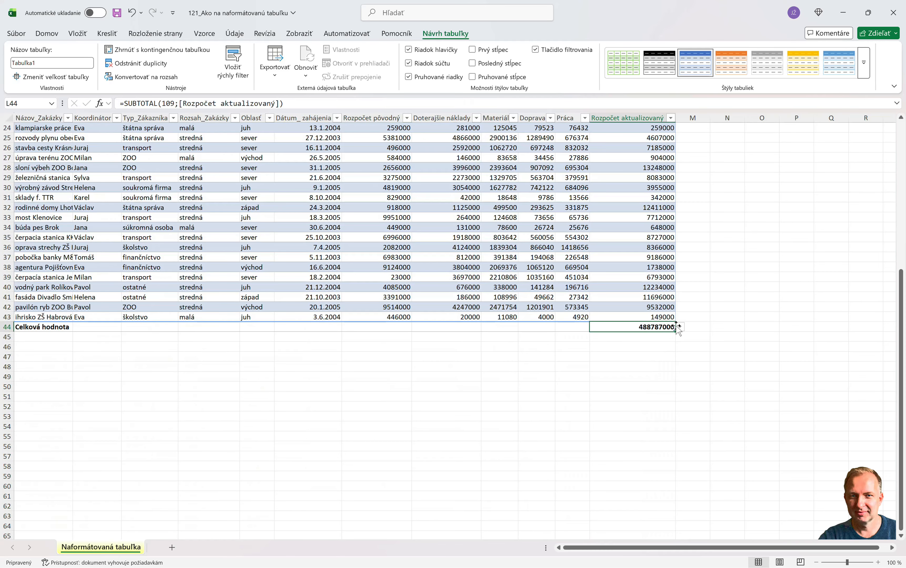
{"action": "left_click", "coordinate": [680, 329]}
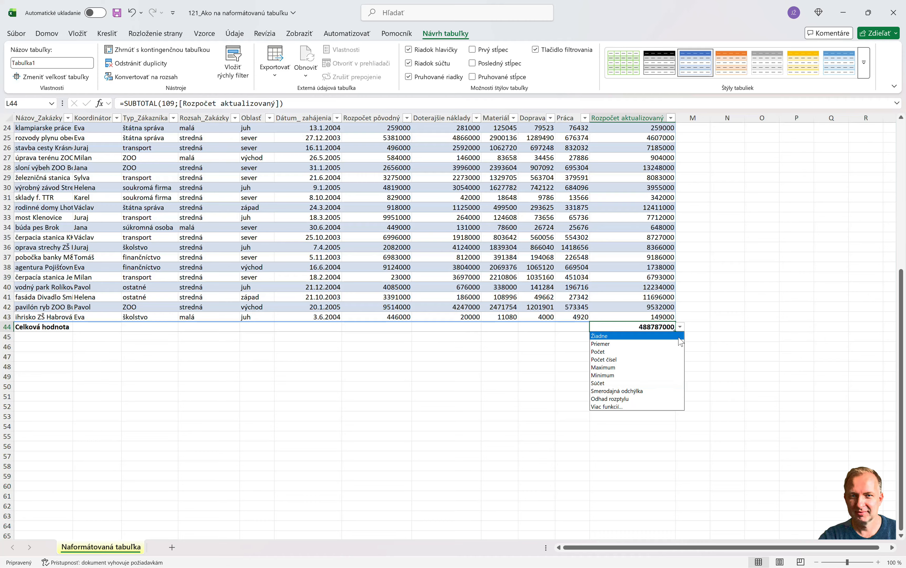
{"action": "left_click", "coordinate": [665, 344]}
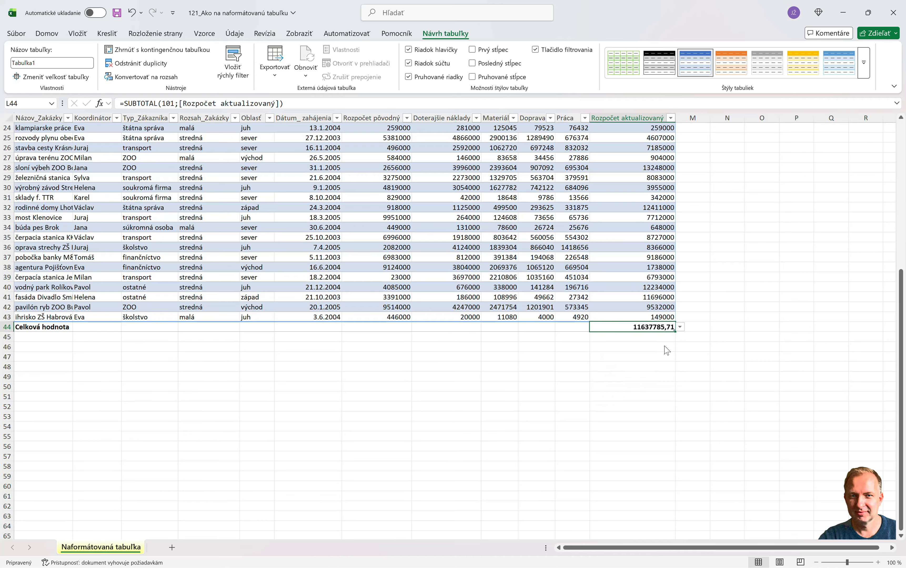
{"action": "left_click", "coordinate": [680, 328]}
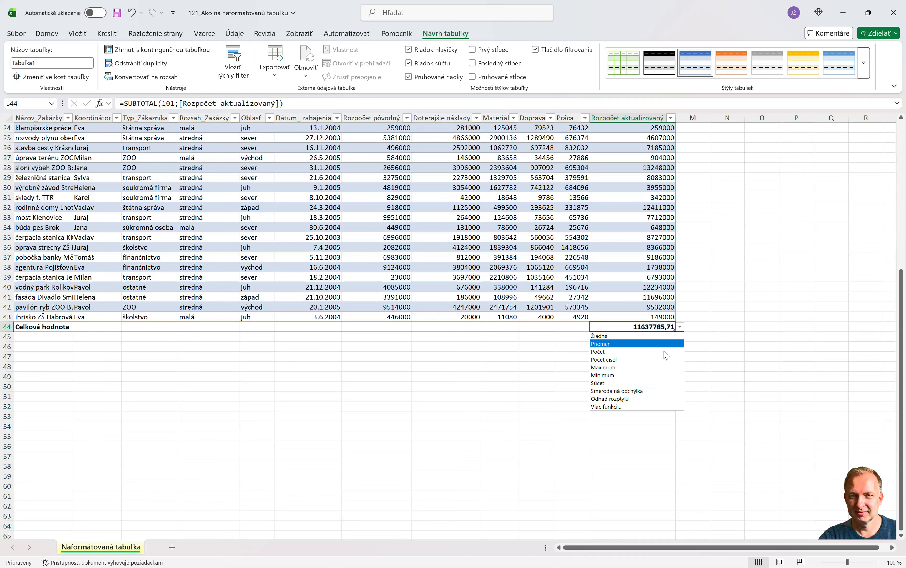
{"action": "left_click", "coordinate": [658, 383]}
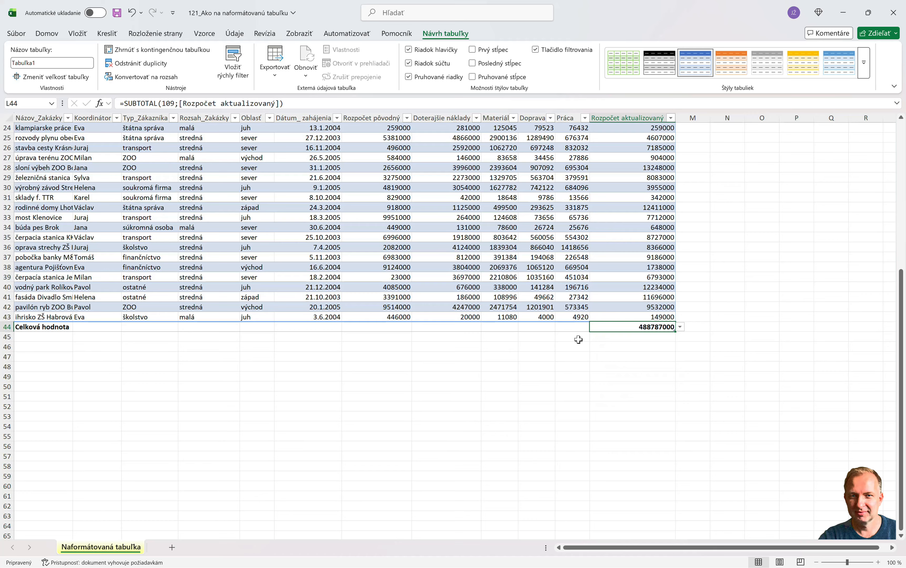
Add a Súčet total for the Práca column in the total row
{"action": "left_click", "coordinate": [580, 328]}
{"action": "left_click", "coordinate": [593, 327]}
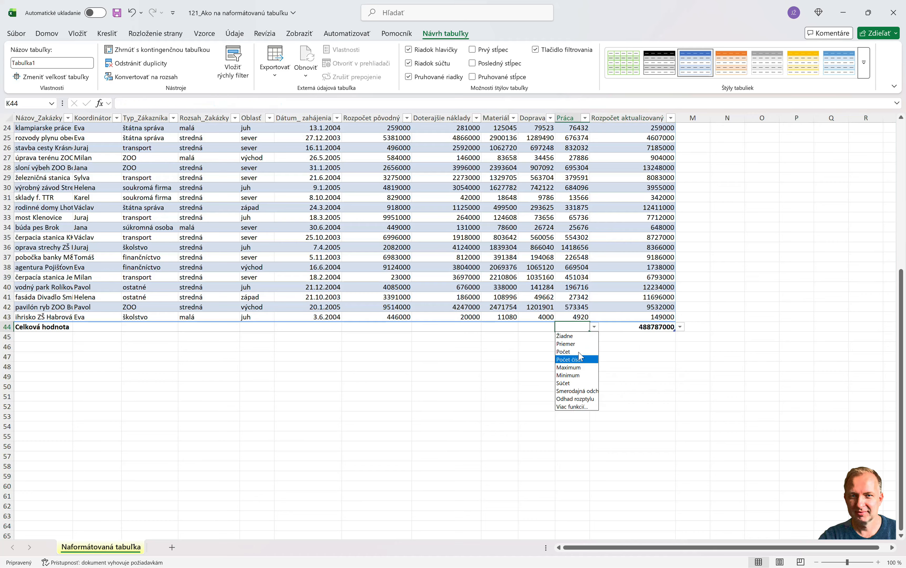
{"action": "left_click", "coordinate": [575, 383]}
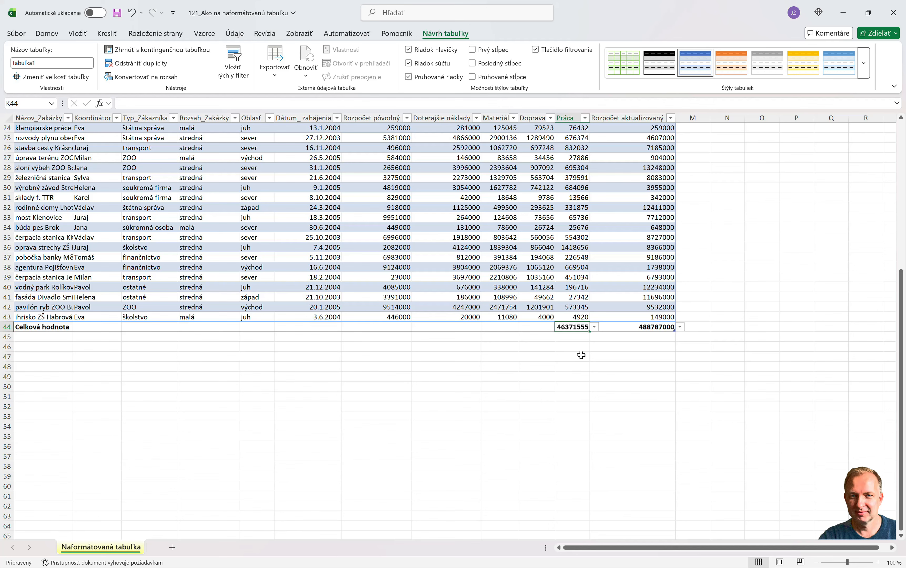
Filter the Oblasť column to show only sever and check the filtered rows with their totals
{"action": "left_click", "coordinate": [269, 118]}
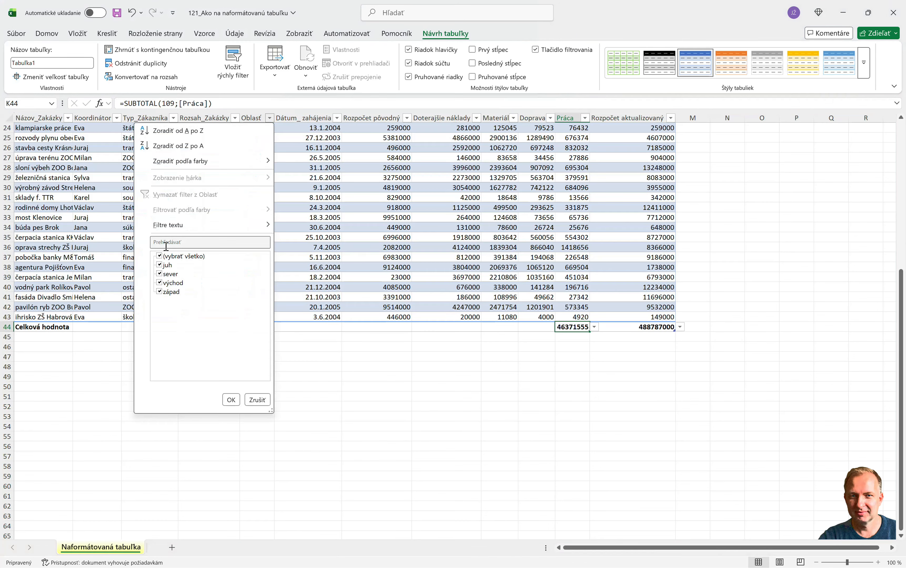
{"action": "left_click", "coordinate": [159, 256]}
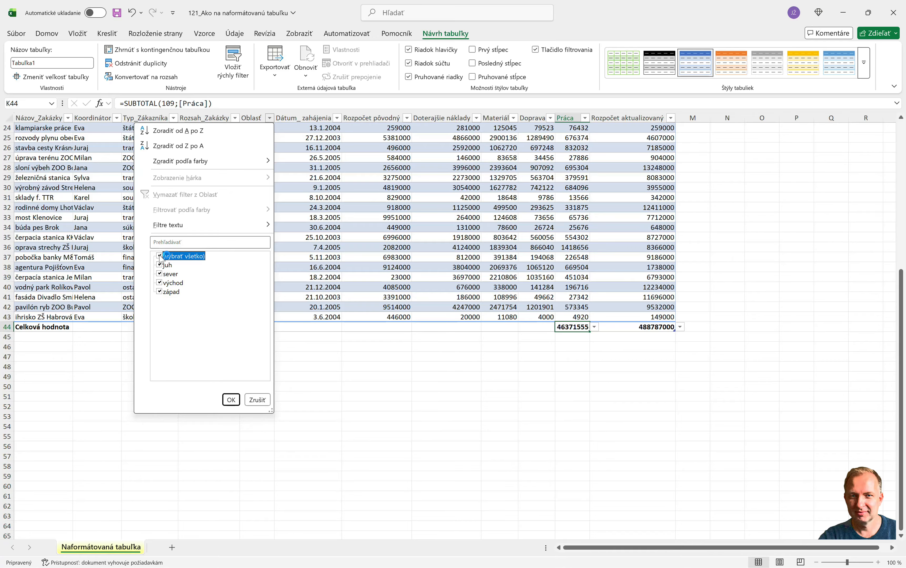
{"action": "left_click", "coordinate": [159, 274]}
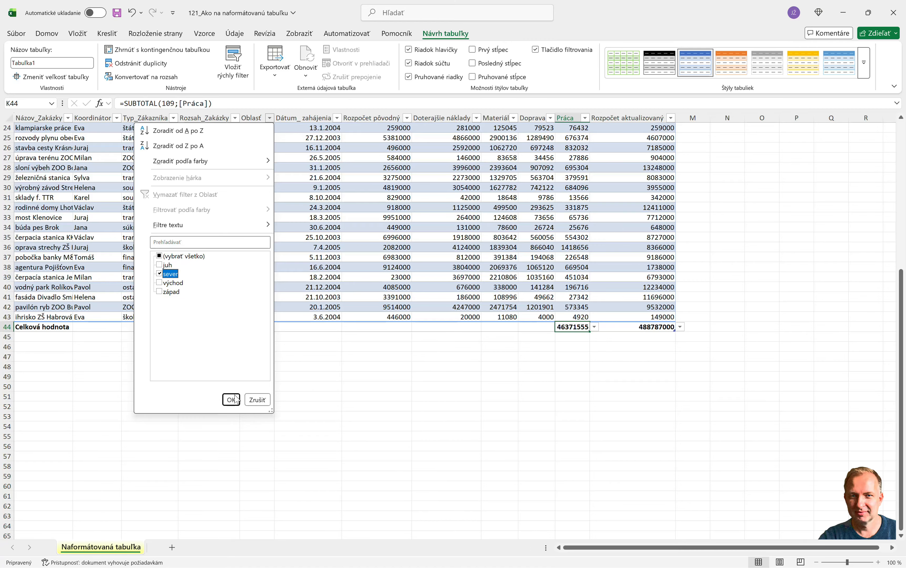
{"action": "left_click", "coordinate": [231, 400]}
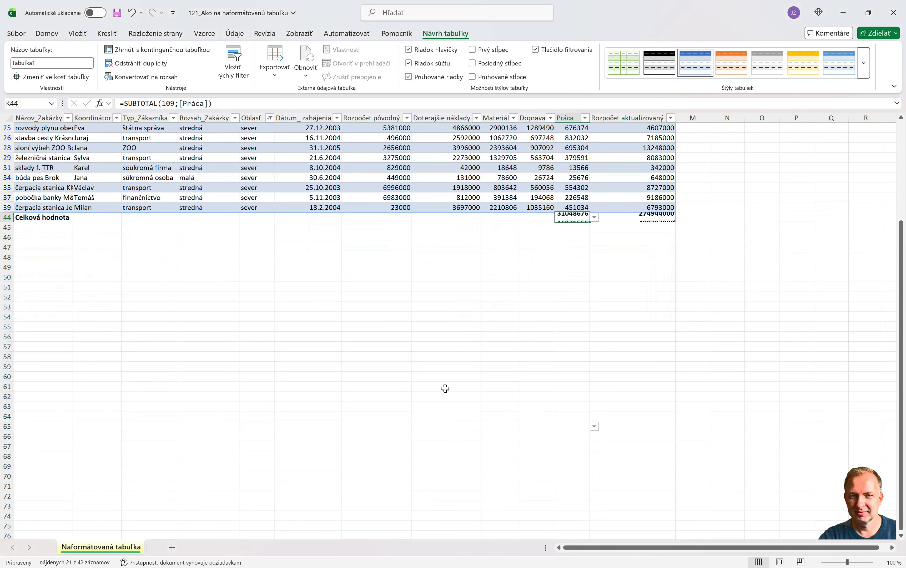
{"action": "scroll", "coordinate": [445, 388], "scroll_direction": "up", "scroll_amount": 1}
{"action": "scroll", "coordinate": [571, 221], "scroll_direction": "up", "scroll_amount": 1}
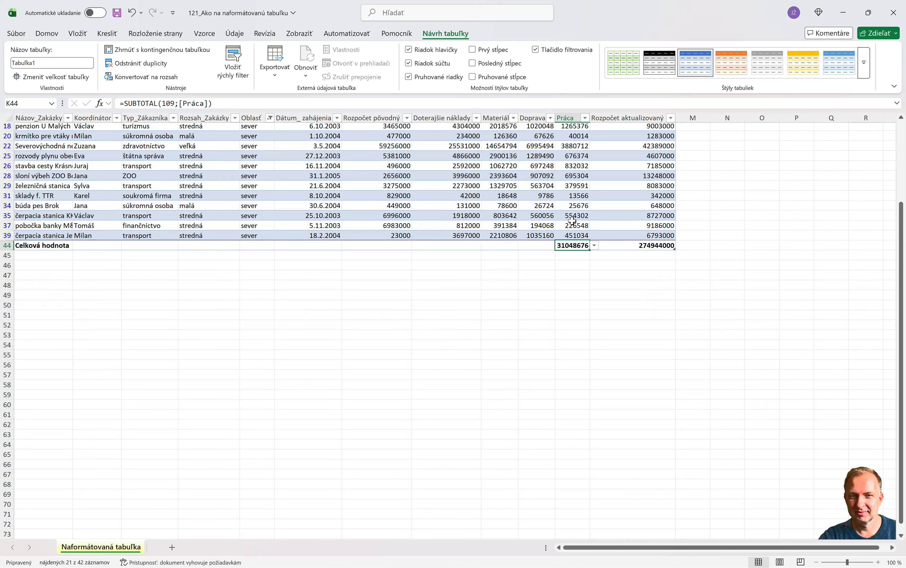
{"action": "scroll", "coordinate": [572, 221], "scroll_direction": "up", "scroll_amount": 3}
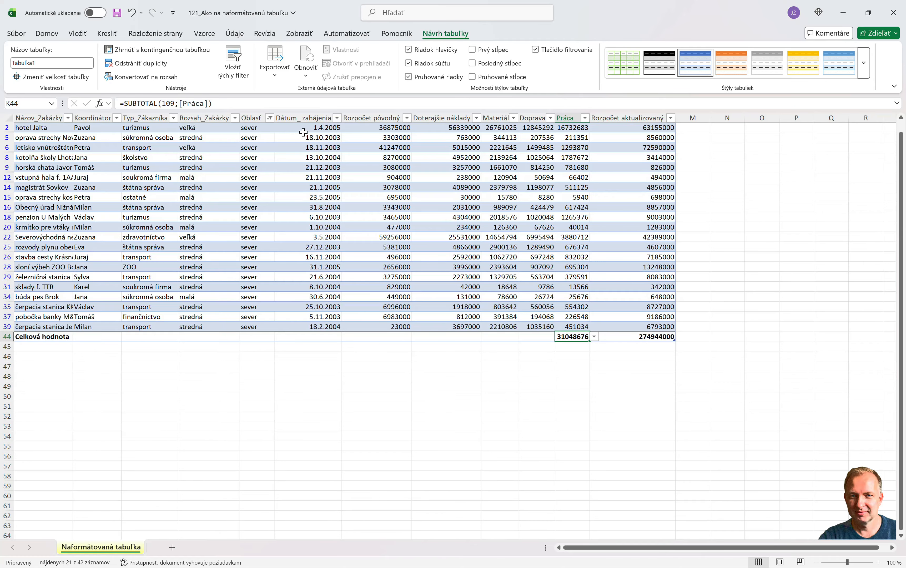
Clear the filter from the Oblasť column
{"action": "left_click", "coordinate": [270, 118]}
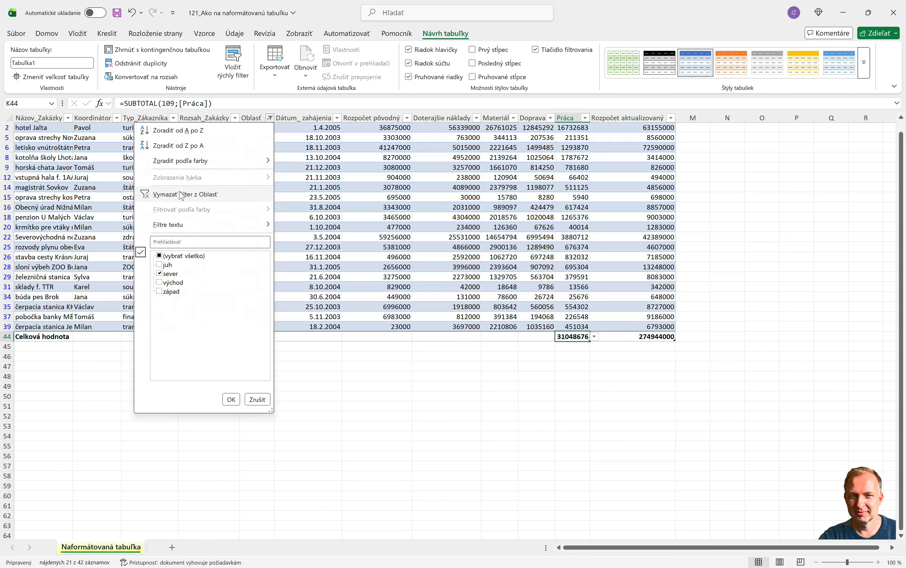
{"action": "left_click", "coordinate": [181, 195]}
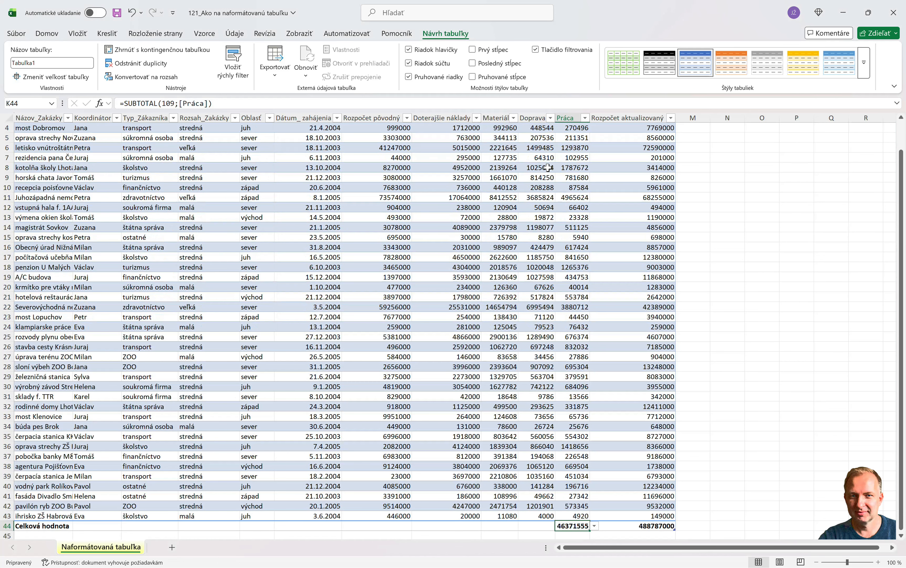
Turn off the total row of the table
{"action": "left_click", "coordinate": [409, 64]}
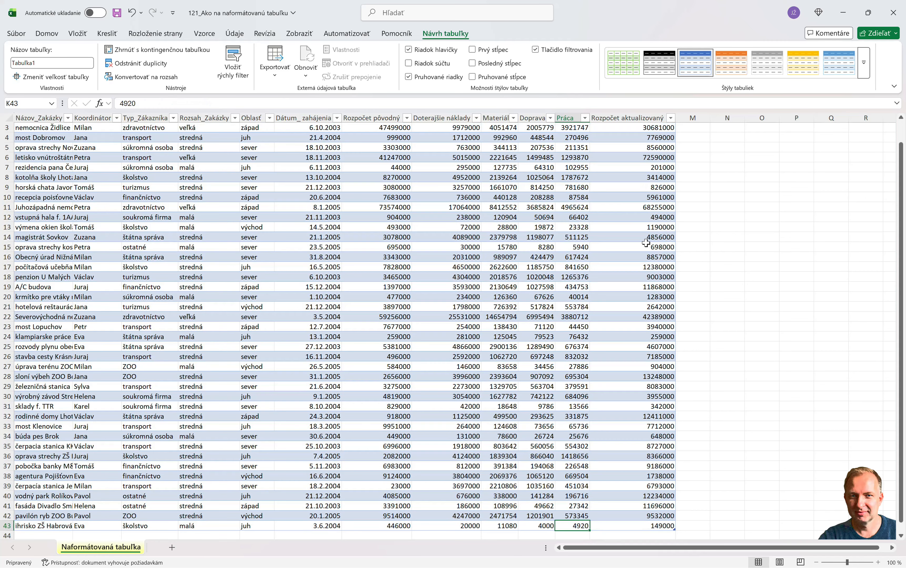
{"action": "scroll", "coordinate": [646, 243], "scroll_direction": "up", "scroll_amount": 1}
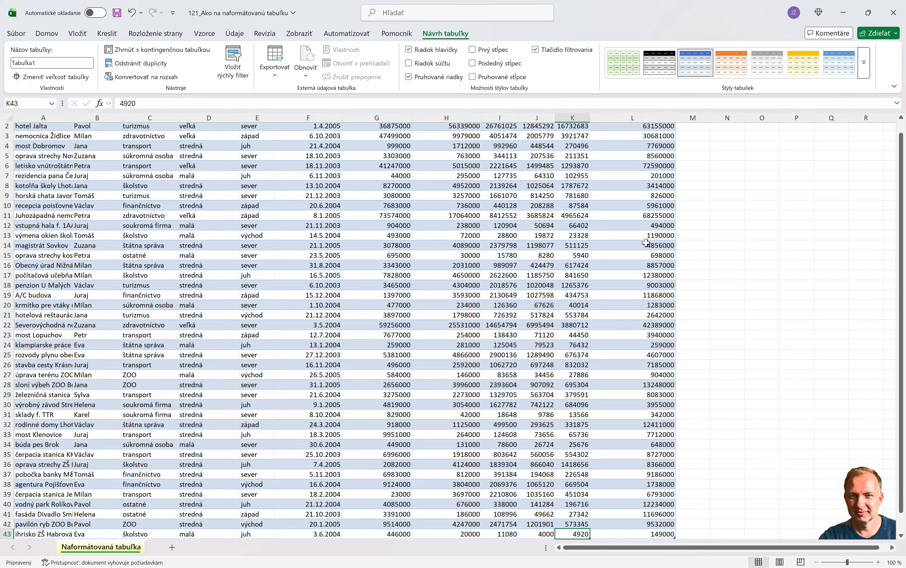
{"action": "scroll", "coordinate": [701, 133], "scroll_direction": "up", "scroll_amount": 1}
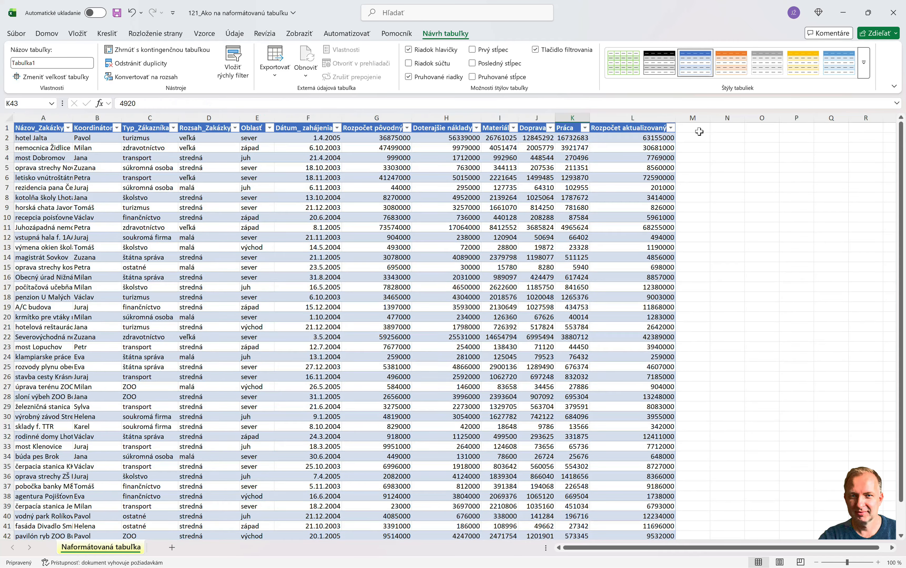
Add a new table column headed "Zisk / strata" in cell M1, directly beside the Rozpočet aktualizovaný column
{"action": "left_click", "coordinate": [699, 131]}
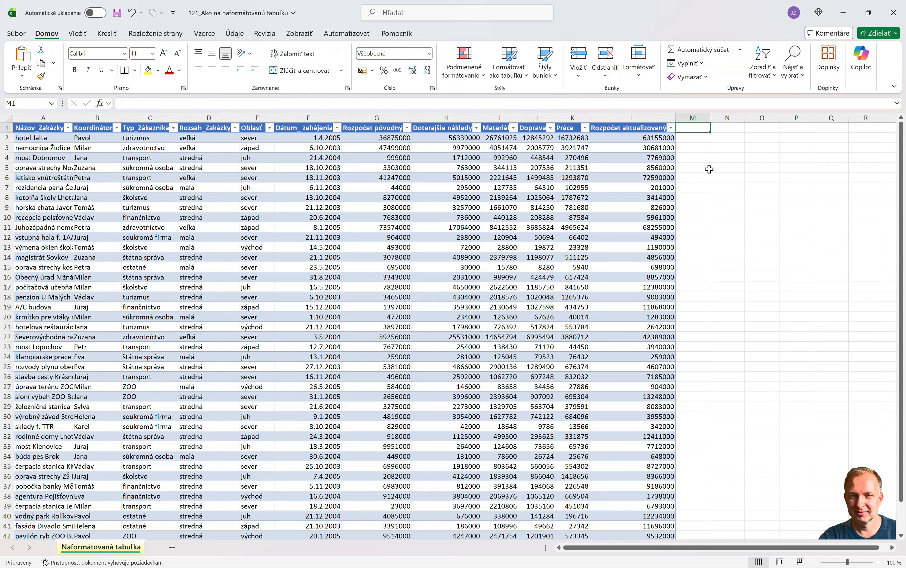
{"action": "type", "text": "Z"}
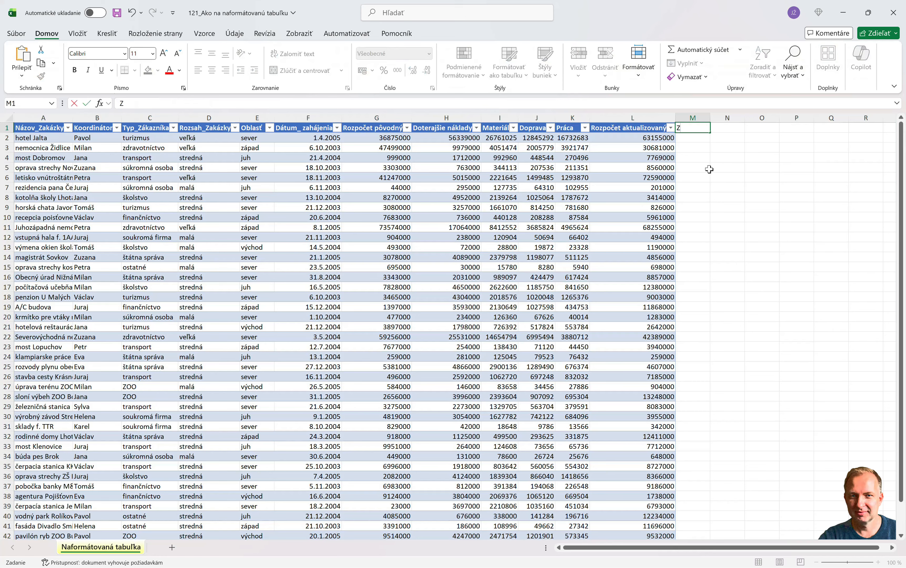
{"action": "type", "text": "isk / strata"}
{"action": "key", "text": "Return"}
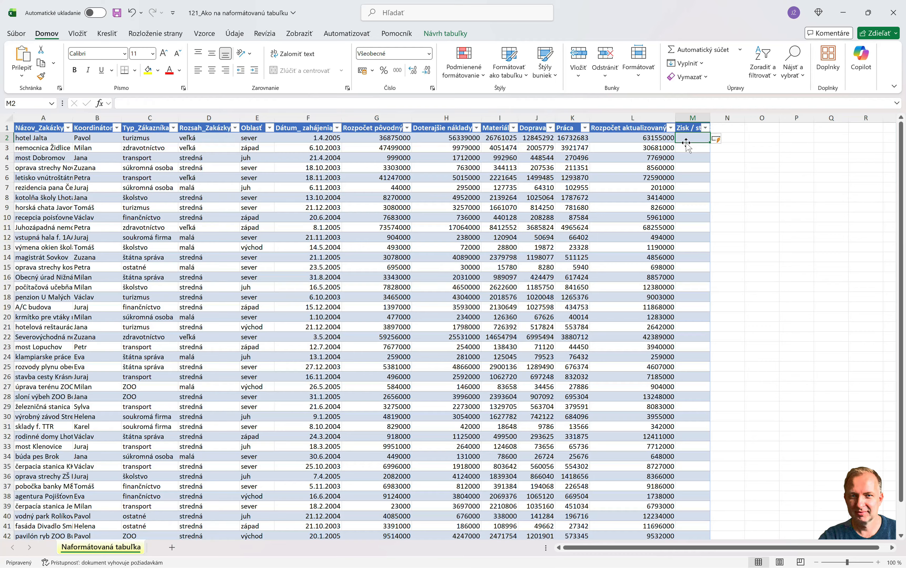
Fill the Zisk / strata column from M2 with a formula subtracting Doterajšie náklady from Rozpočet aktualizovaný, using structured references to the same row
{"action": "type", "text": "="}
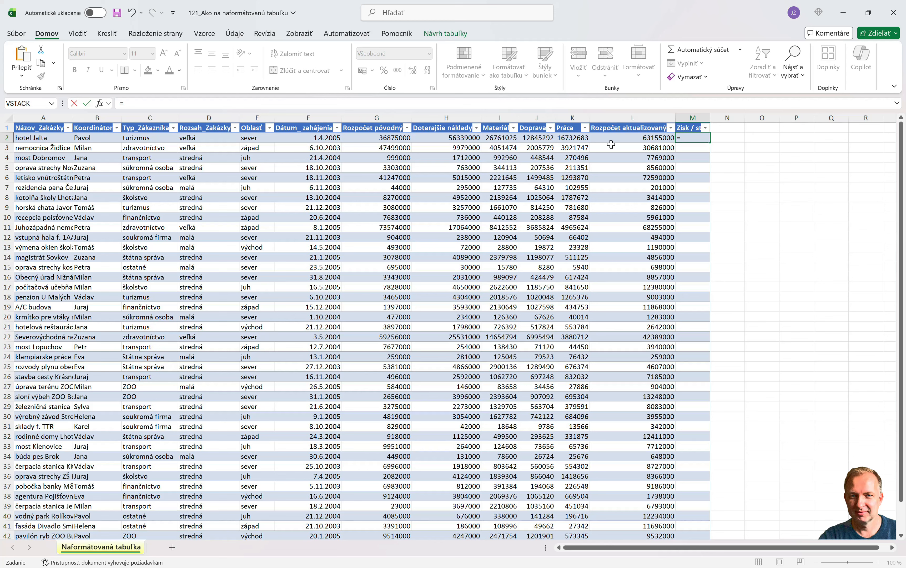
{"action": "left_click", "coordinate": [632, 138]}
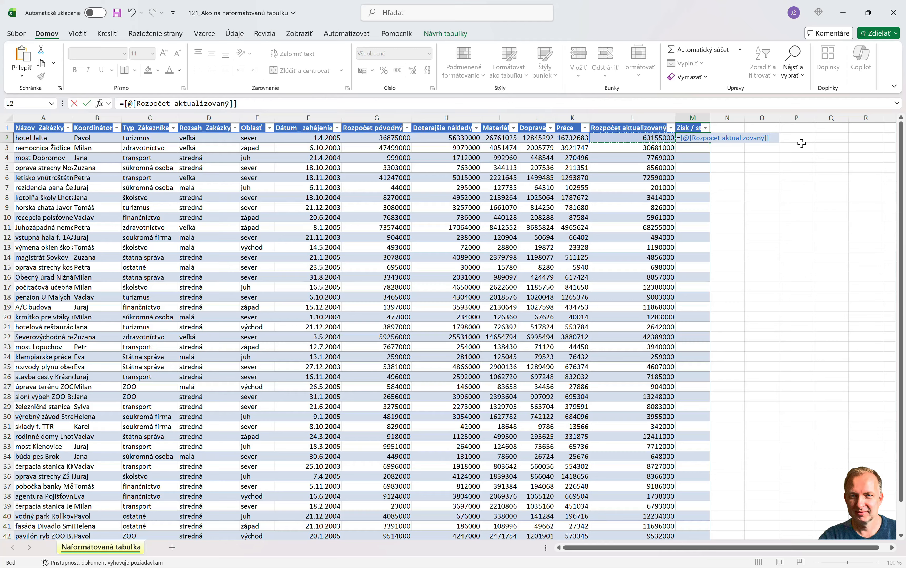
{"action": "type", "text": "-"}
{"action": "left_click", "coordinate": [458, 139]}
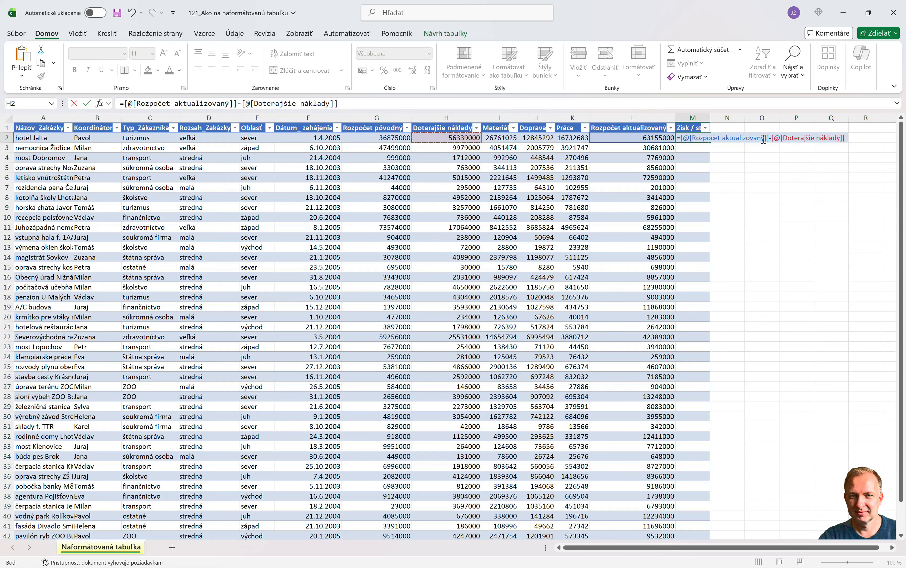
{"action": "key", "text": "Return"}
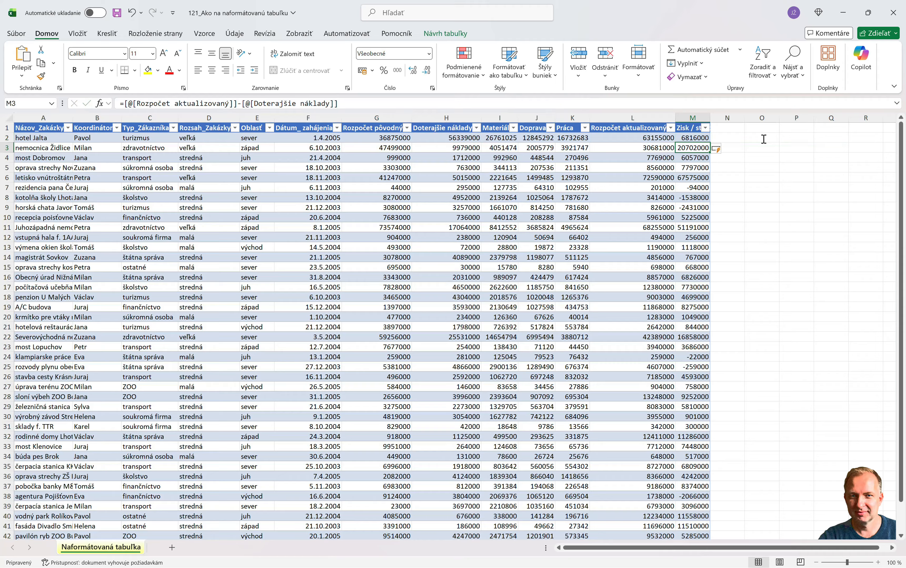
{"action": "double_click", "coordinate": [700, 139]}
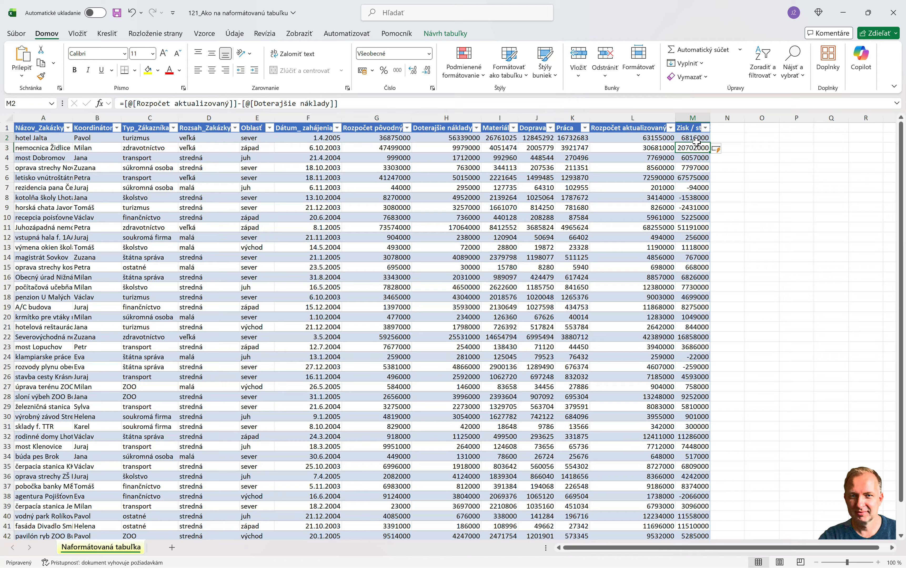